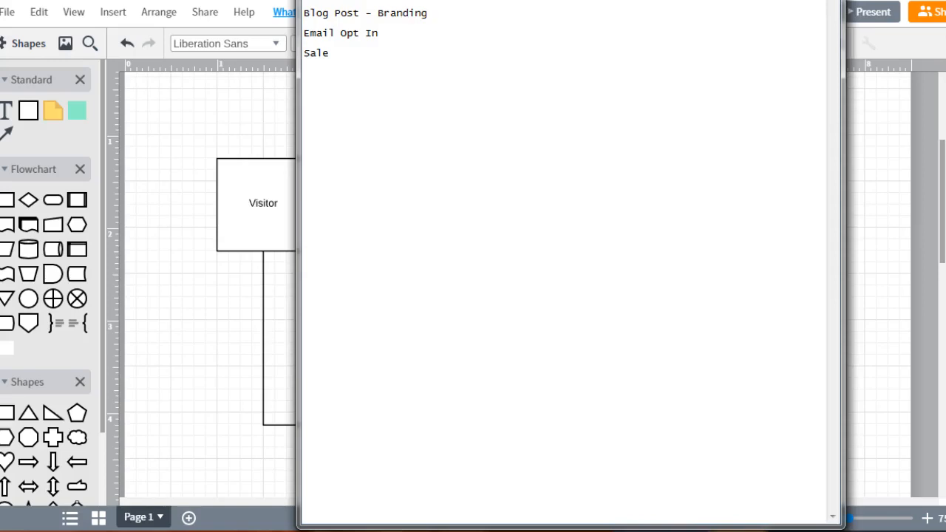
- Add a "Form" line below Sale in the notes and append "(goal = get an email address)" to the Email Opt In line
left_click(304, 73)
type("Form")
key("Down")
key("Down")
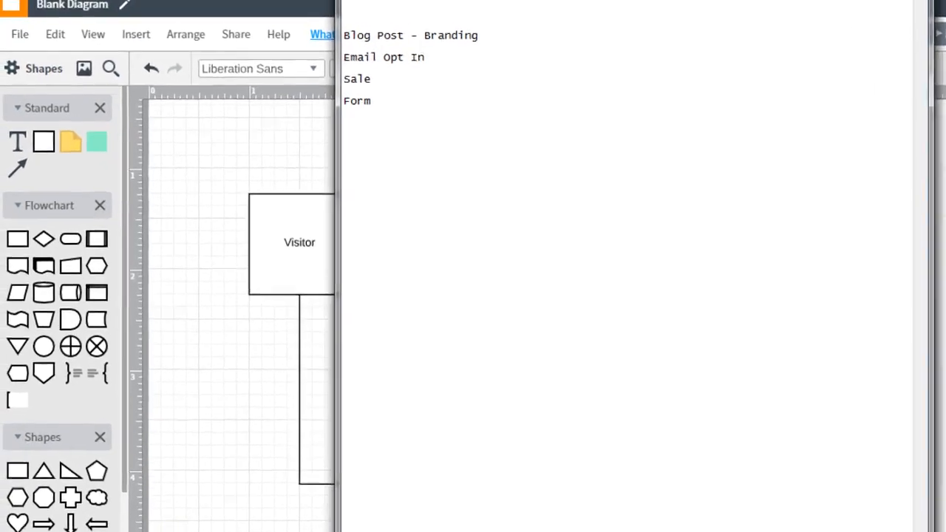
type("(go")
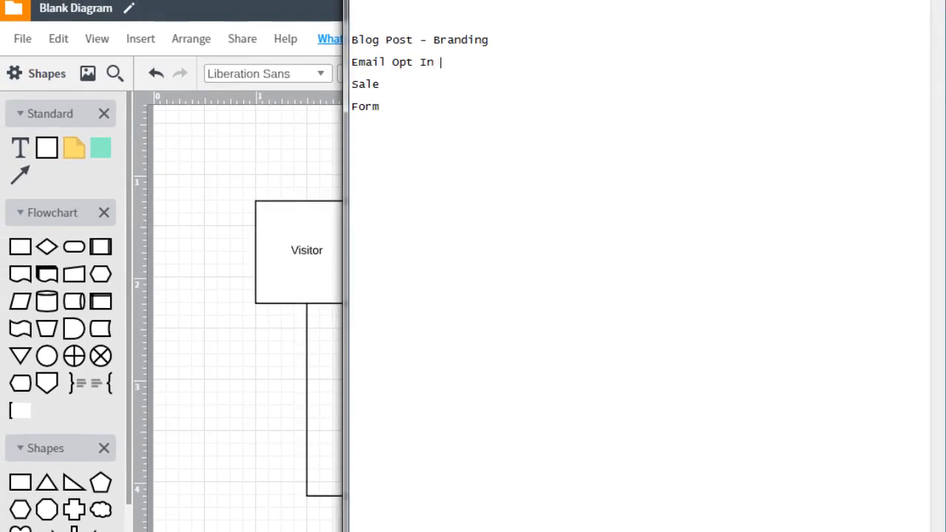
type("al = get an email address)")
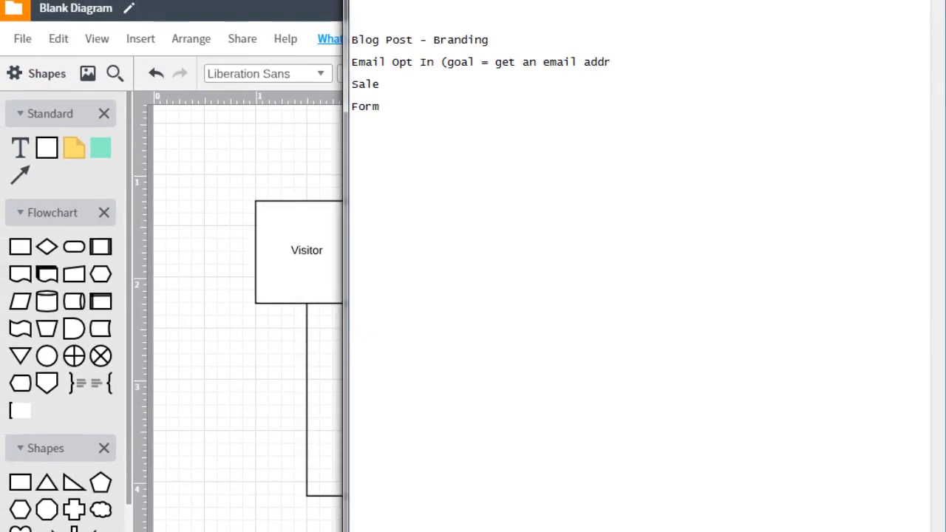
- Append "(goal = get someone to buy)" to the Sale line
key("Down")
key("Down")
key("Down")
key("Up")
type("(goal g")
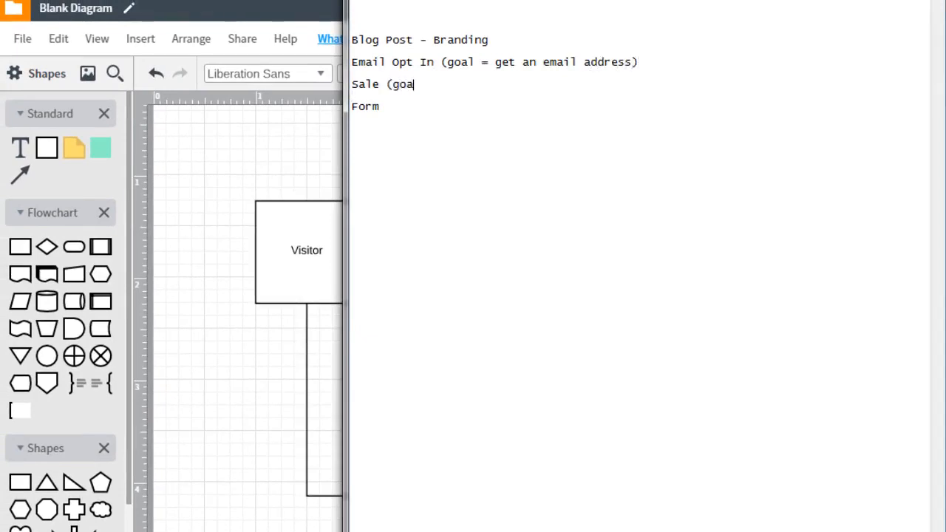
key("BackSpace")
type("= get")
type("smo")
key("BackSpace")
key("BackSpace")
type("me")
key("BackSpace")
key("BackSpace")
type("omeone to buy)")
- Append "(goal = fill out the form)" to the Form line and return to the start of the list
key("Right")
key("End")
type("(goal = ")
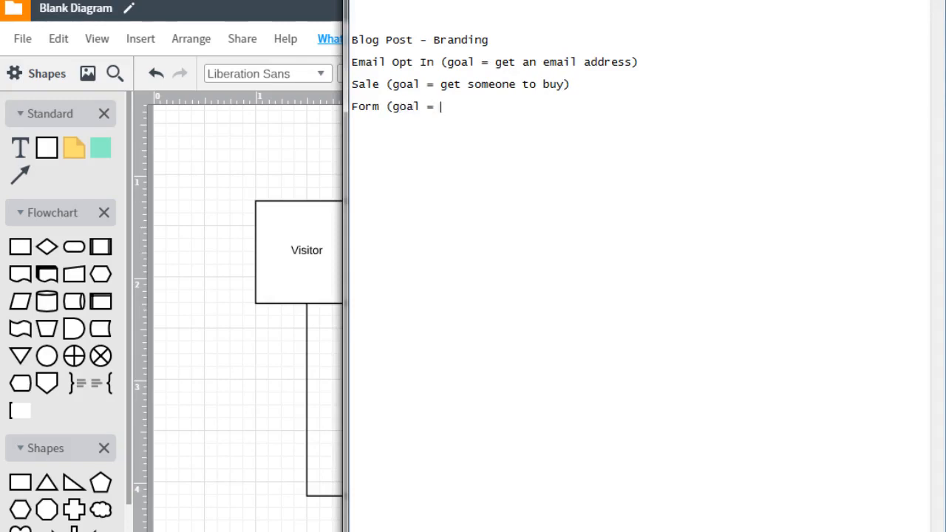
type("fill out the form)")
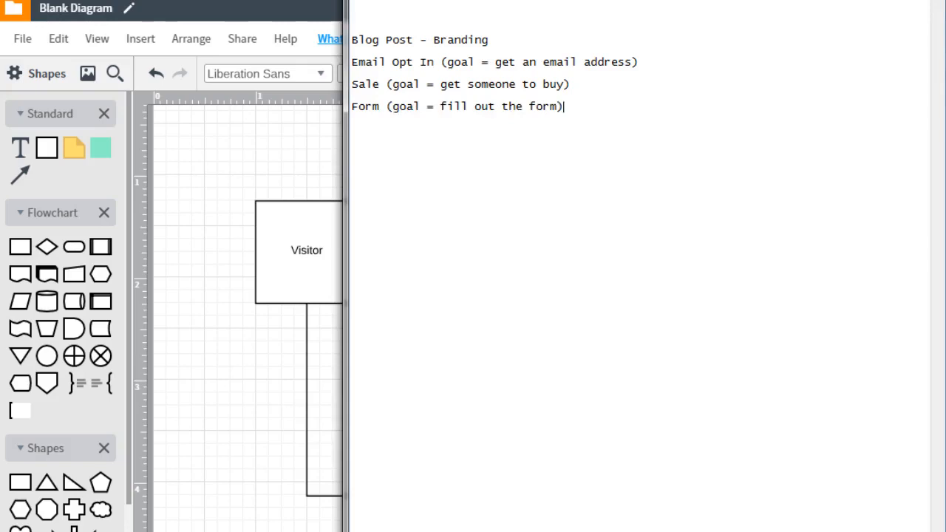
key("Home")
key("Up")
key("Up")
key("Up")
key("Up")
- Switch back to the Lucidchart diagram and relabel the Blog Post box as "Email Capture Page"
left_click(268, 156)
left_click(292, 245)
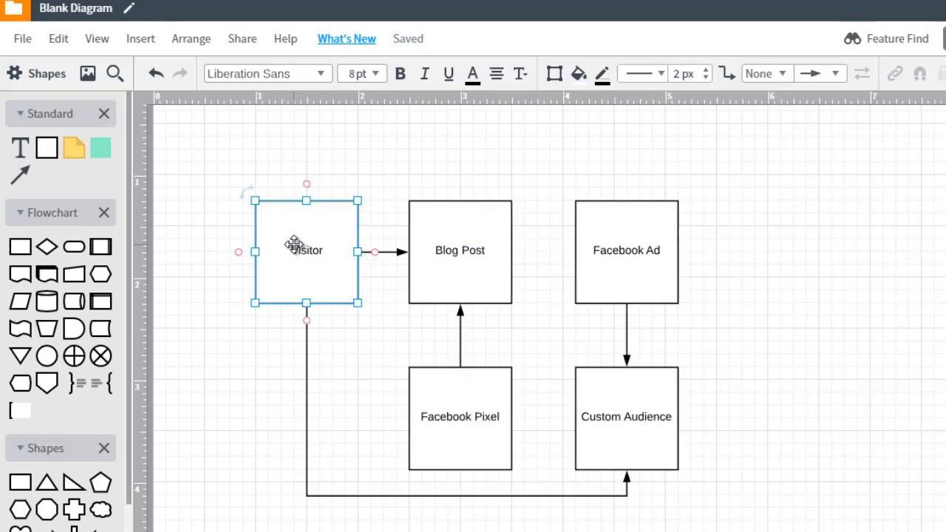
double_click(448, 258)
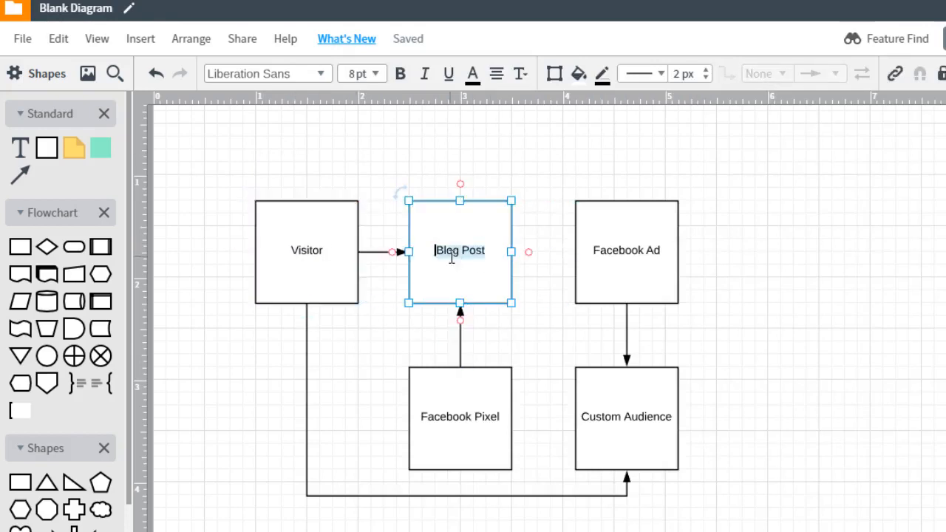
type("Email")
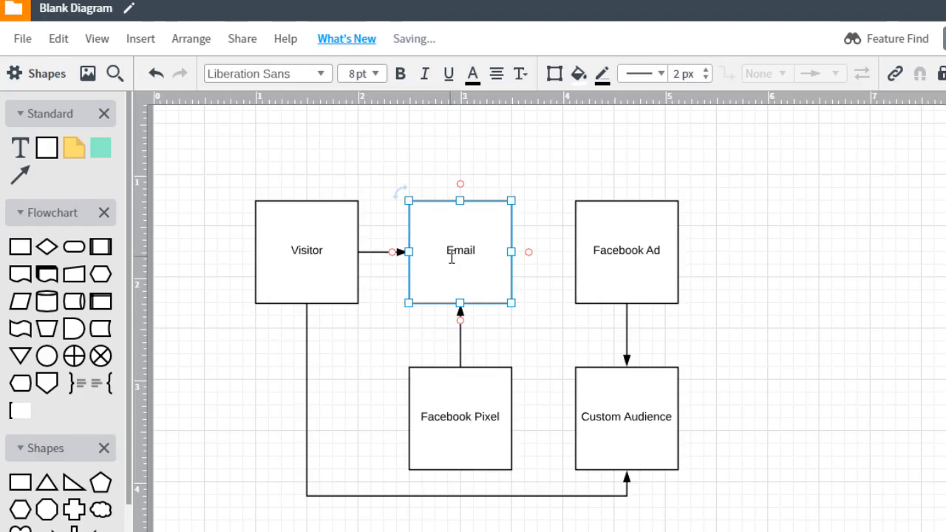
type(" Capture Page")
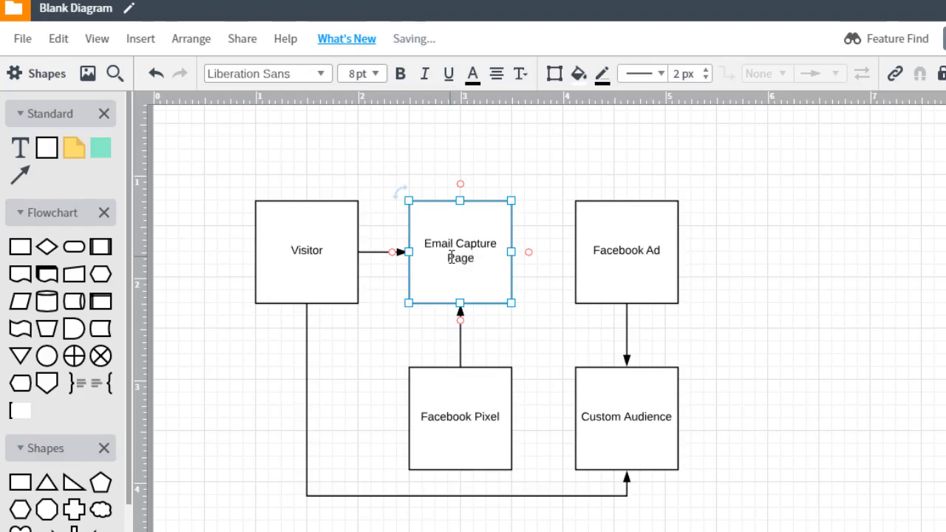
left_click(447, 176)
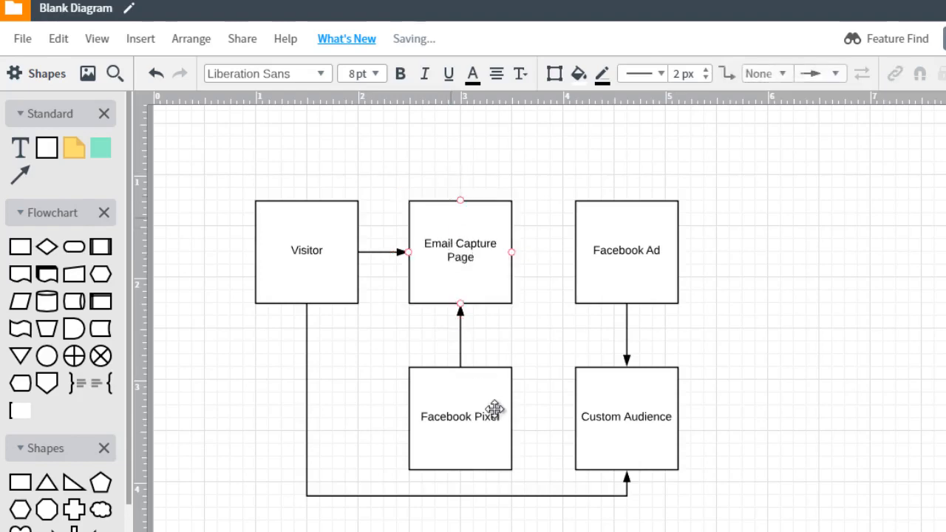
left_click(494, 427)
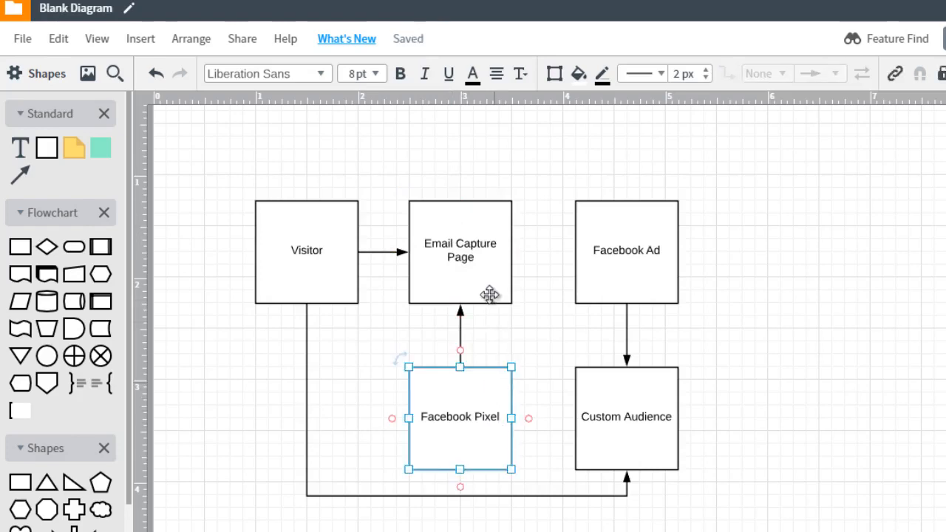
left_click(477, 260)
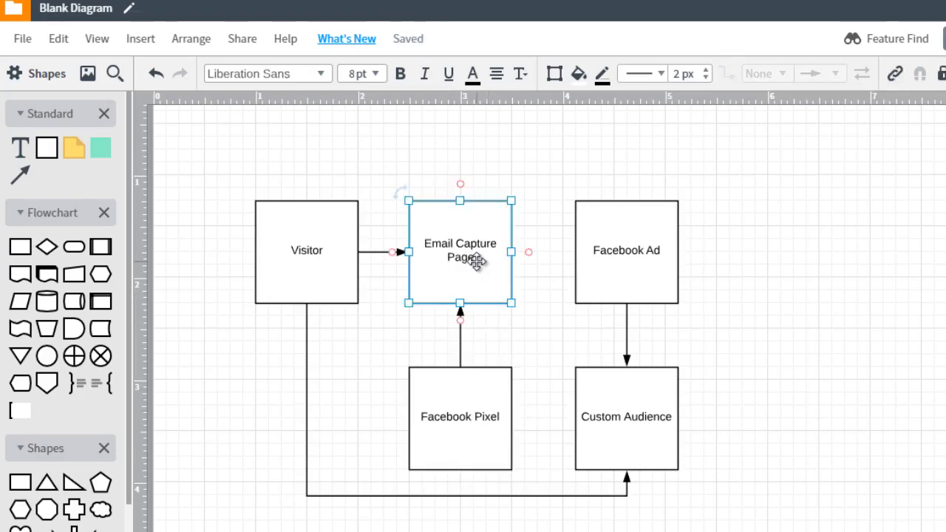
- Cut the Facebook Ad and Custom Audience boxes together and delete the leftover connector running from Visitor
left_click_drag(719, 213, 605, 456)
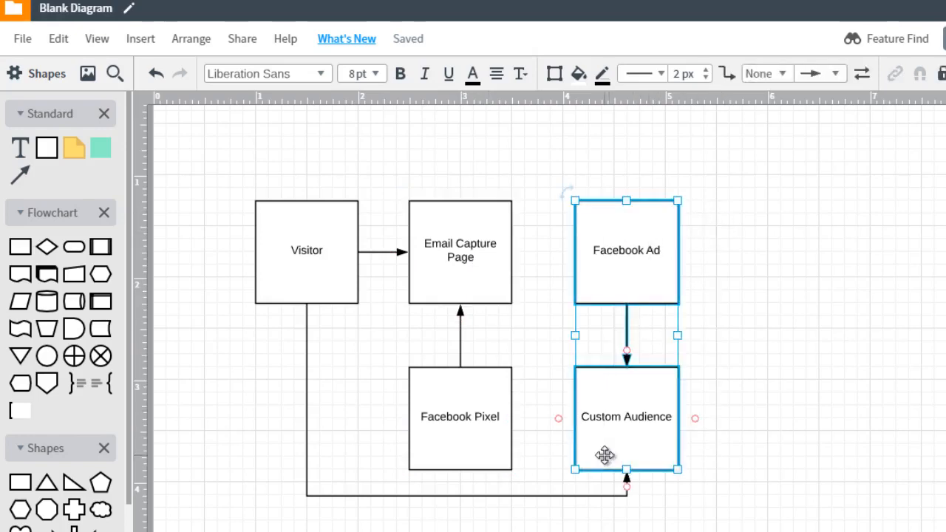
key("Delete")
left_click(583, 471)
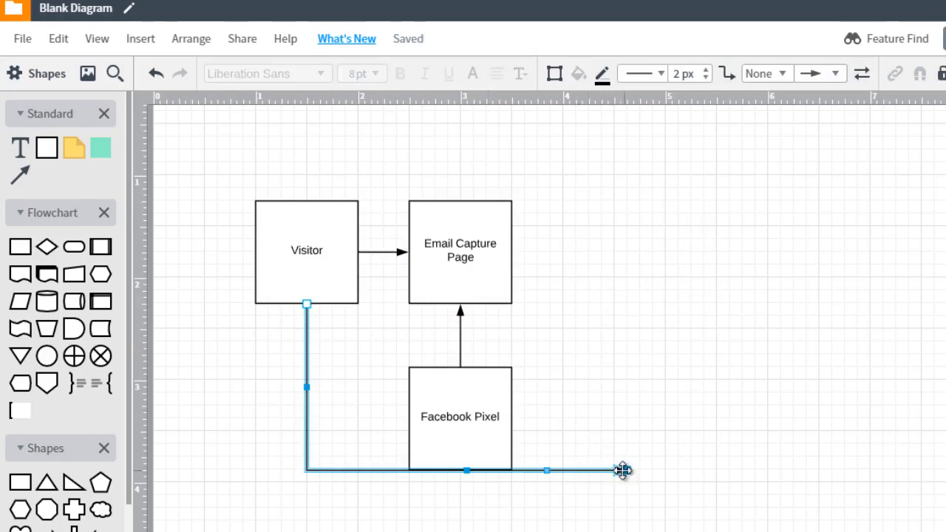
key("Delete")
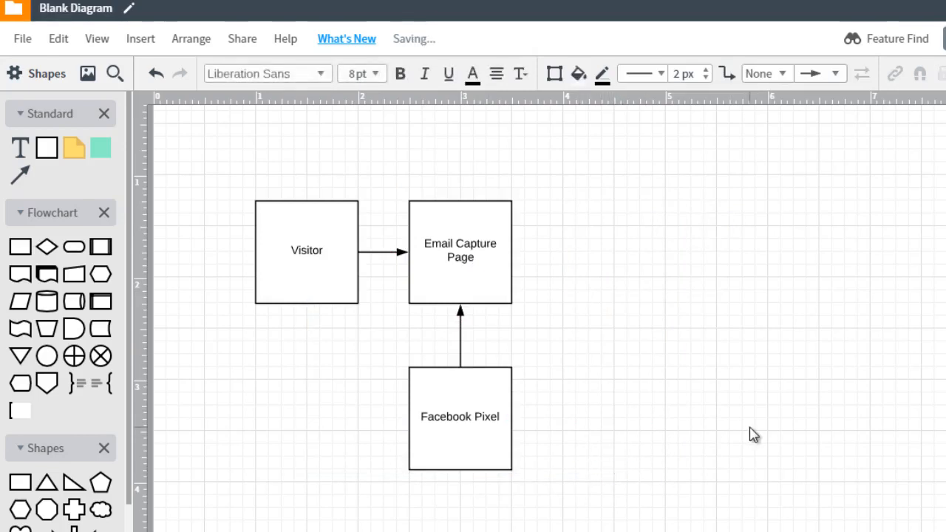
- Paste the Facebook Ad and Custom Audience boxes and move them to the far right of the page, leaving room beside Email Capture Page
key("ctrl+v")
left_click_drag(640, 253, 945, 245)
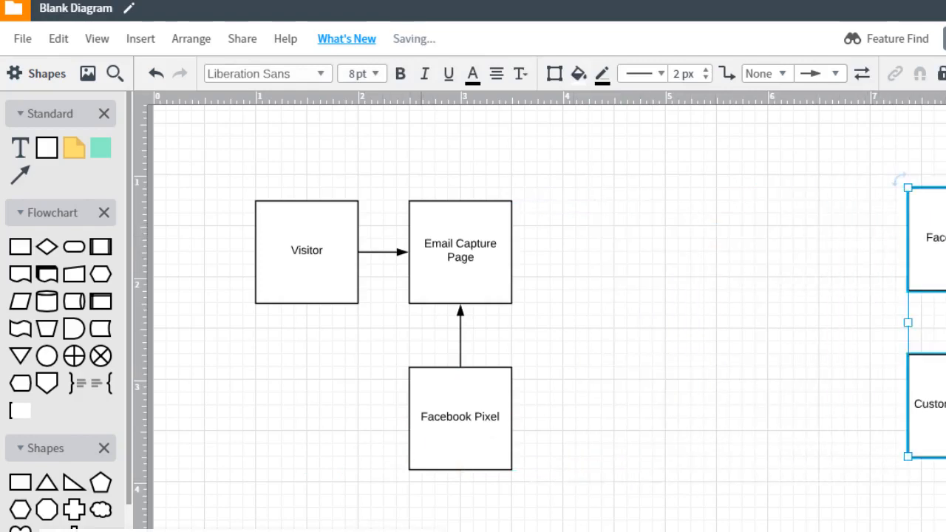
left_click(601, 306)
- Duplicate the Email Capture Page box, place the copy to its right in the same row, and label it "Page 2 (Freebie)"
left_click(491, 268)
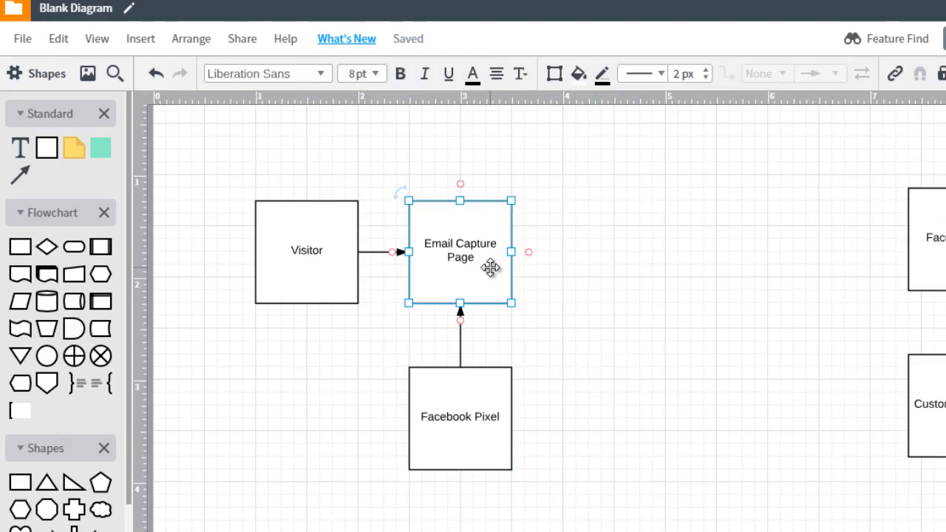
key("ctrl+d")
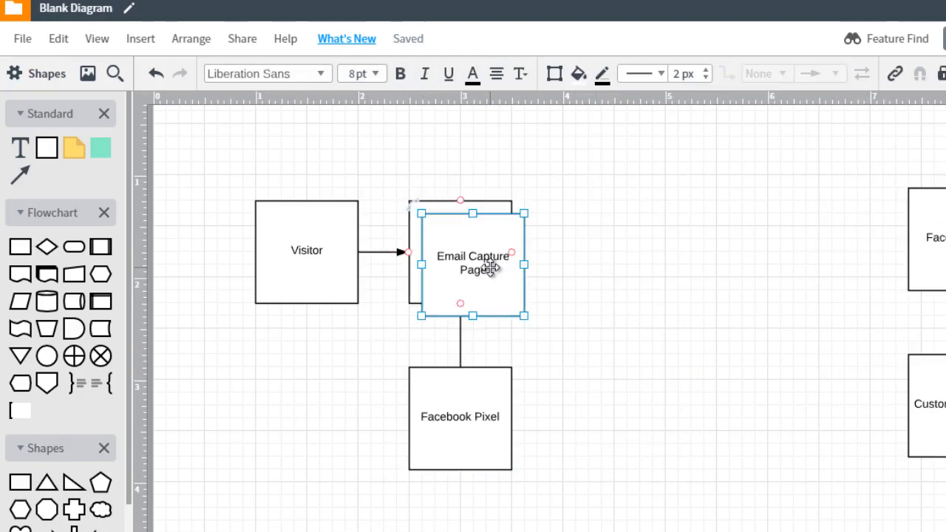
left_click_drag(507, 255, 637, 250)
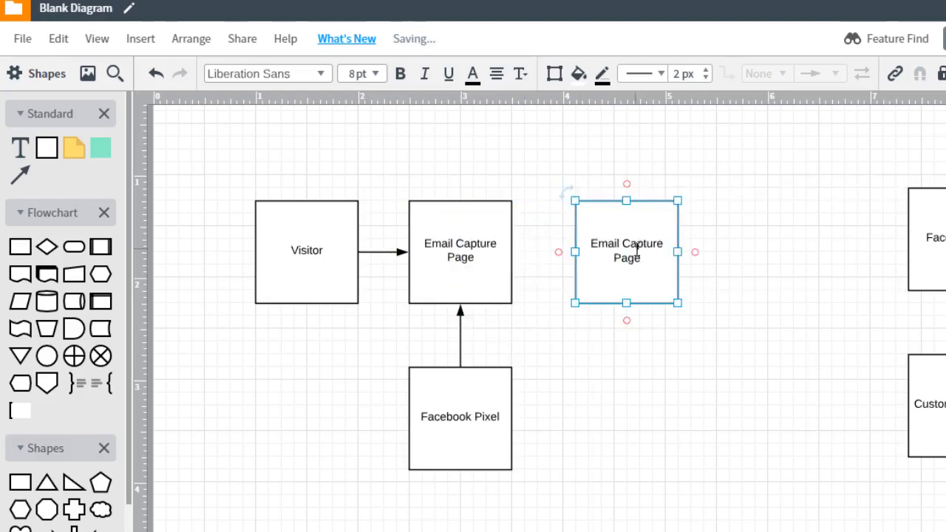
double_click(637, 250)
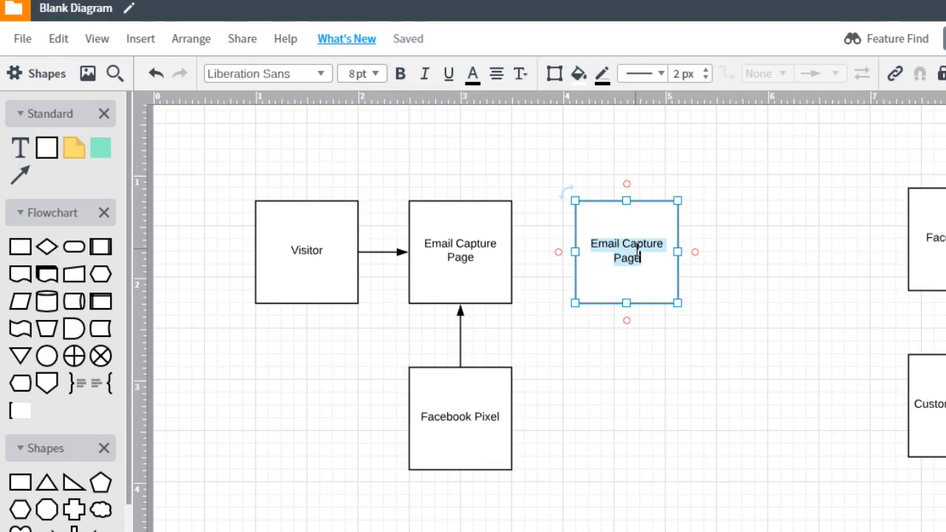
type("Pa")
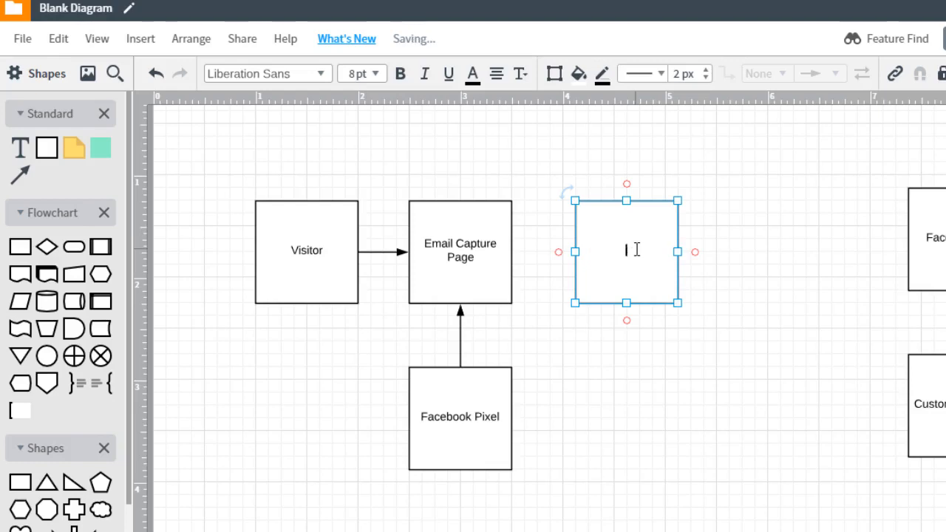
type("ge 2 (Freebi")
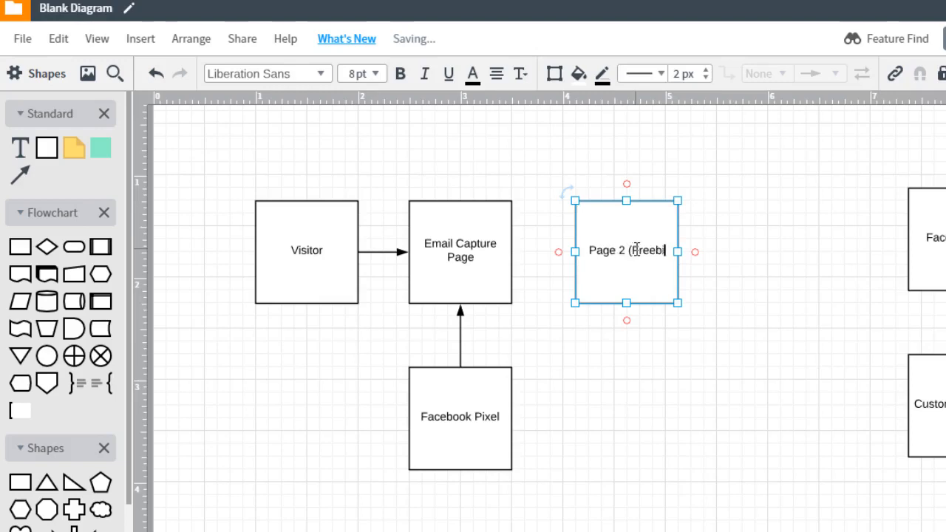
type("e)")
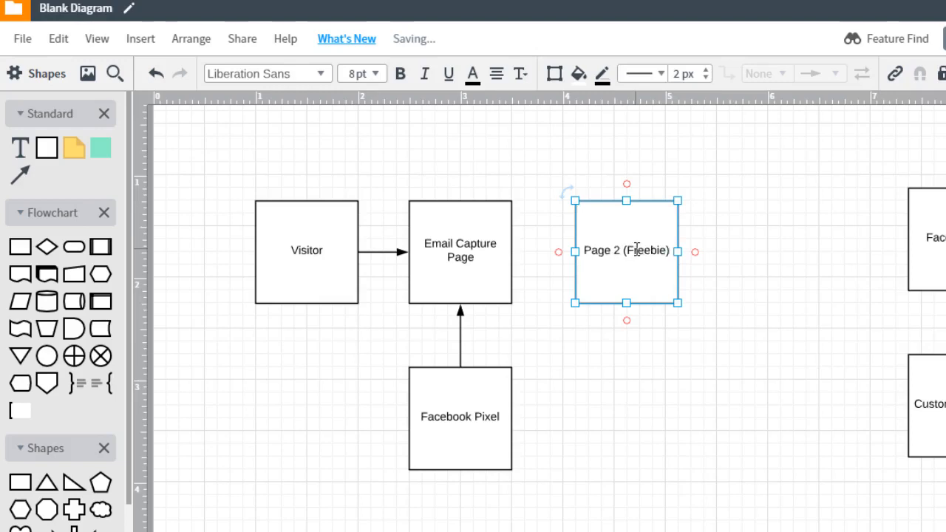
left_click(616, 342)
- Copy the Facebook Pixel box to directly below Page 2 (Freebie) and draw an arrow from the copy up to that page
left_click(480, 393)
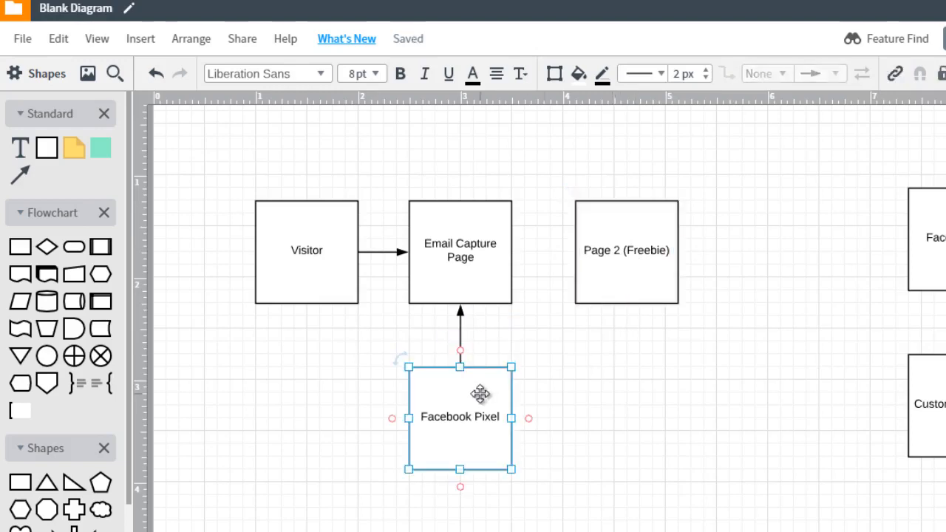
left_click_drag(481, 394, 637, 402)
left_click_drag(625, 365, 626, 304)
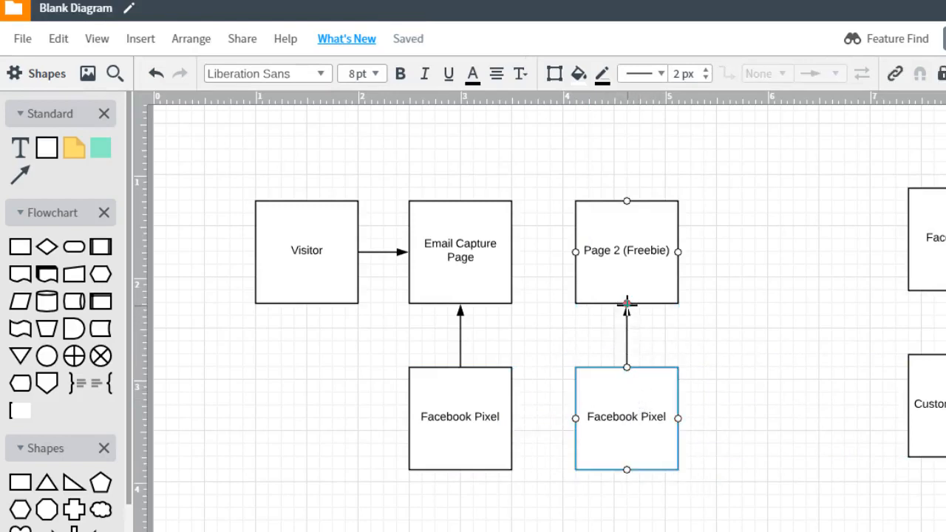
left_click(767, 277)
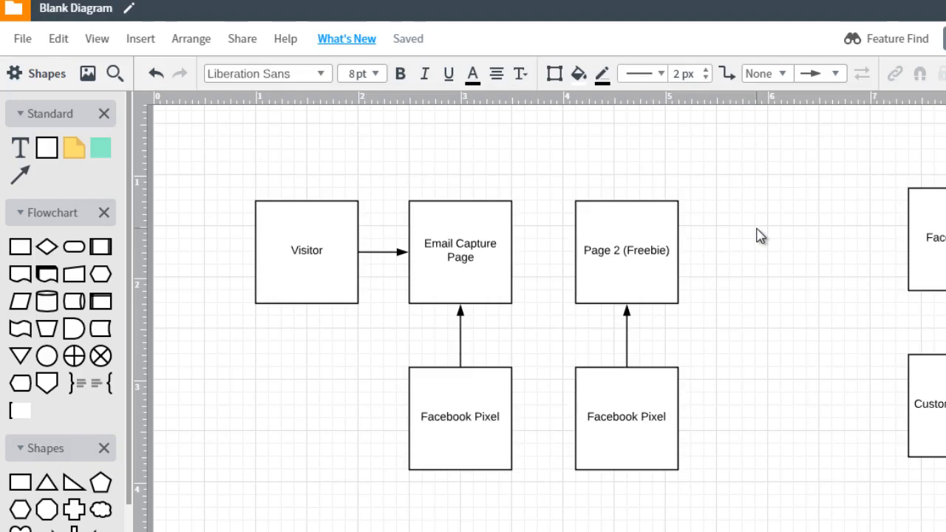
- Draw an arrow from the Email Capture Page box to the Page 2 (Freebie) box
left_click_drag(510, 252, 578, 251)
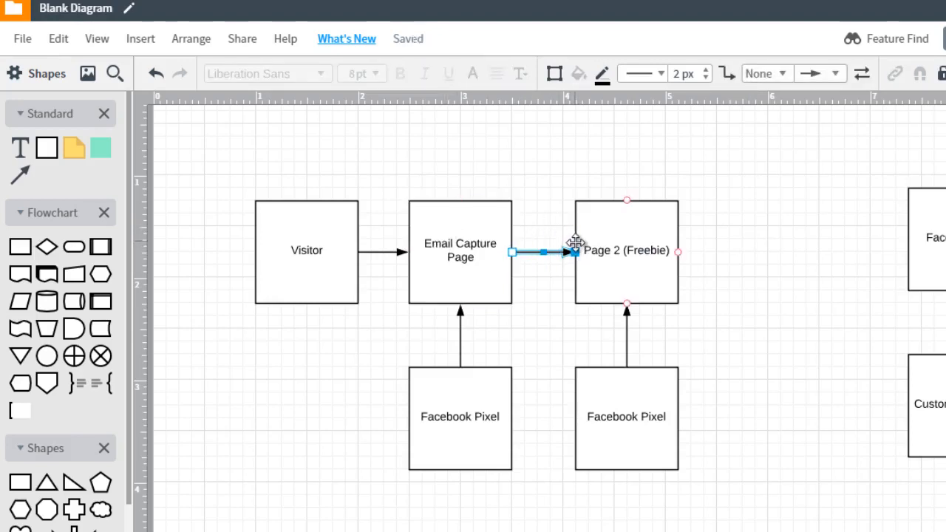
left_click(580, 248)
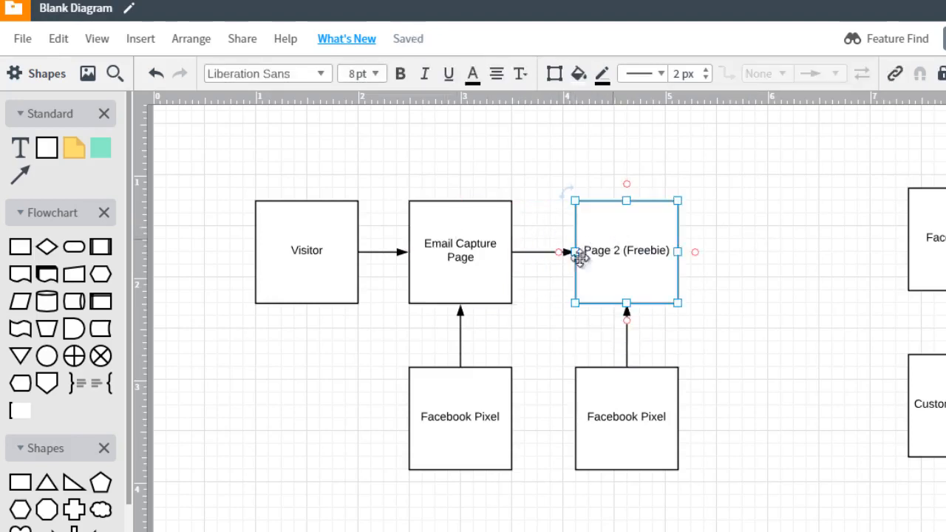
- Append "(Conversion)" to the label of the Facebook Pixel box below Page 2 (Freebie)
double_click(638, 412)
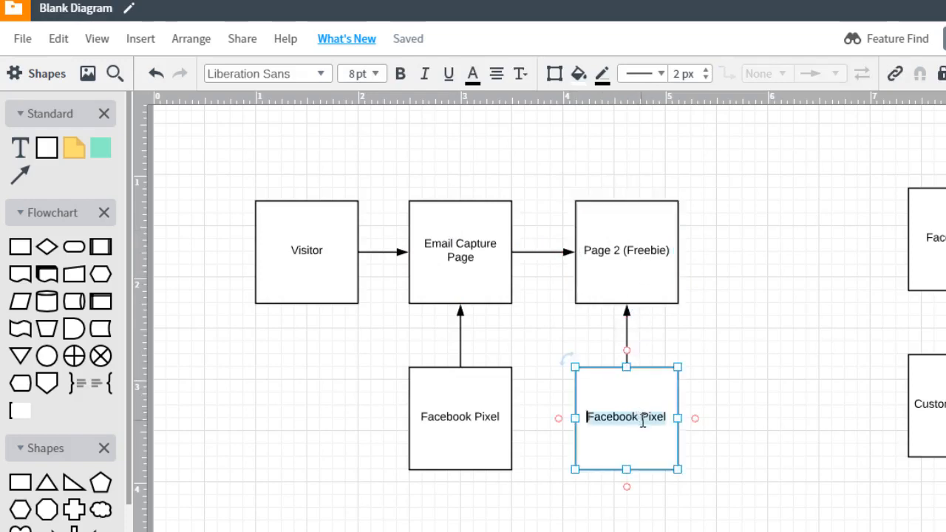
key("Right")
type("(Conversions")
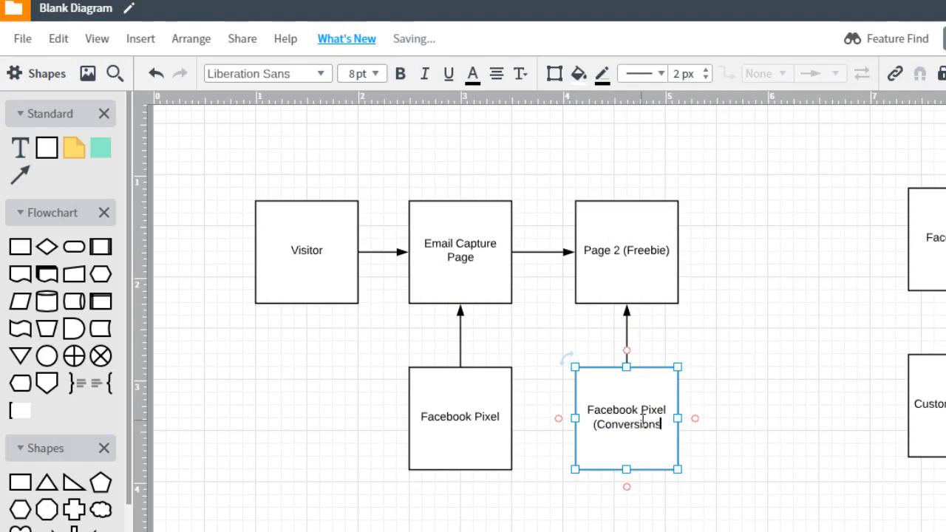
key("BackSpace")
type(")")
left_click(721, 390)
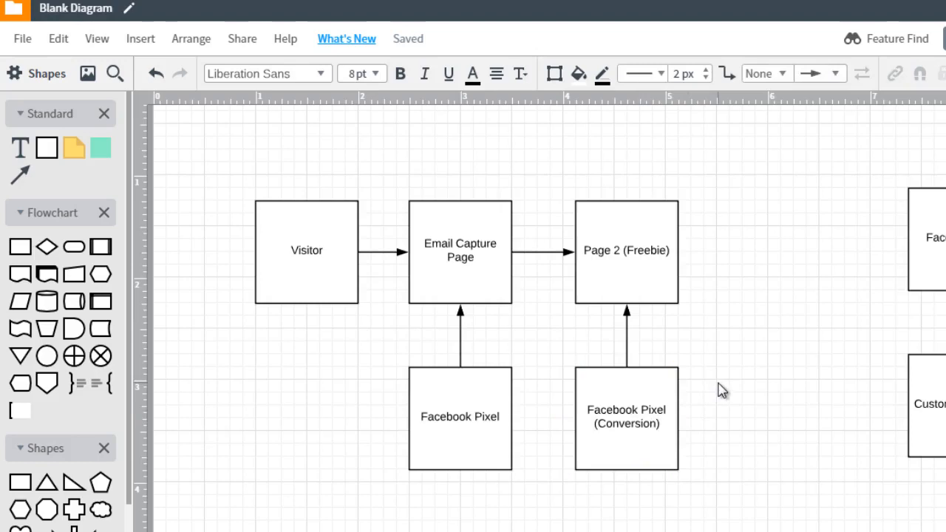
- Duplicate the Page 2 (Freebie) box, place the copy to its right in the same row, and label it "DID NOT GIVE EMAIL"
left_click(662, 283)
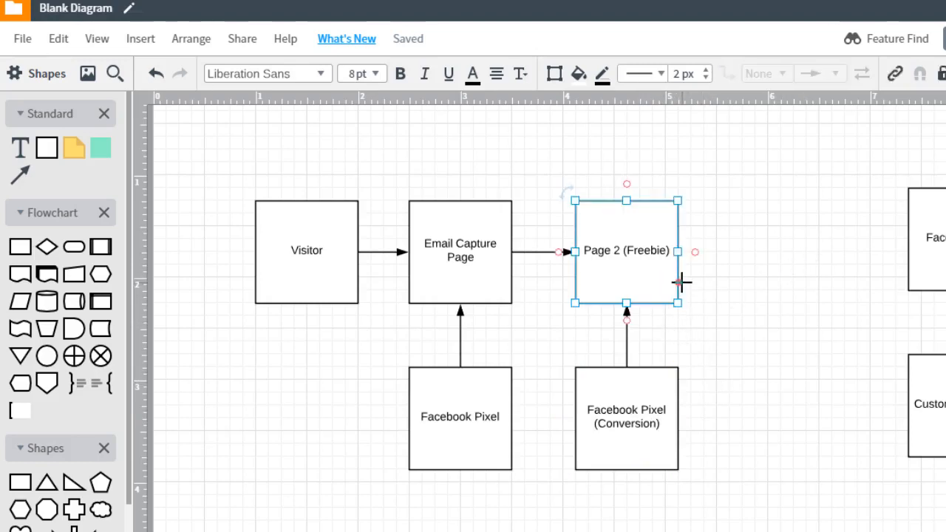
key("ctrl+d")
left_click_drag(667, 264, 778, 249)
double_click(779, 249)
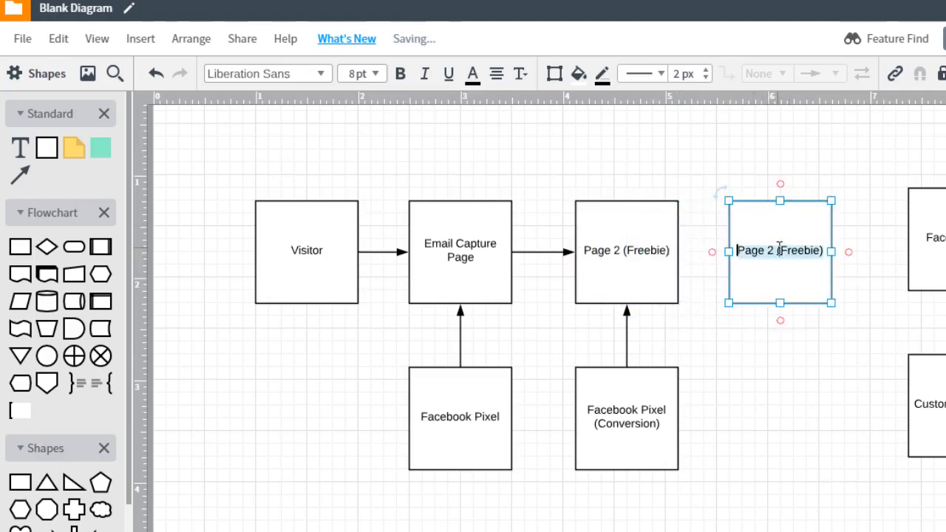
type("DID ")
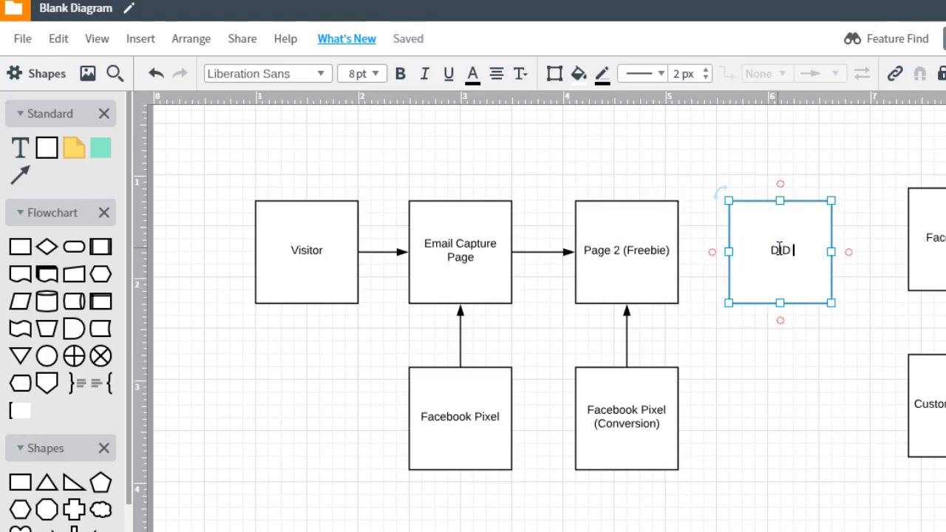
type("NOT GIVE EMAIL")
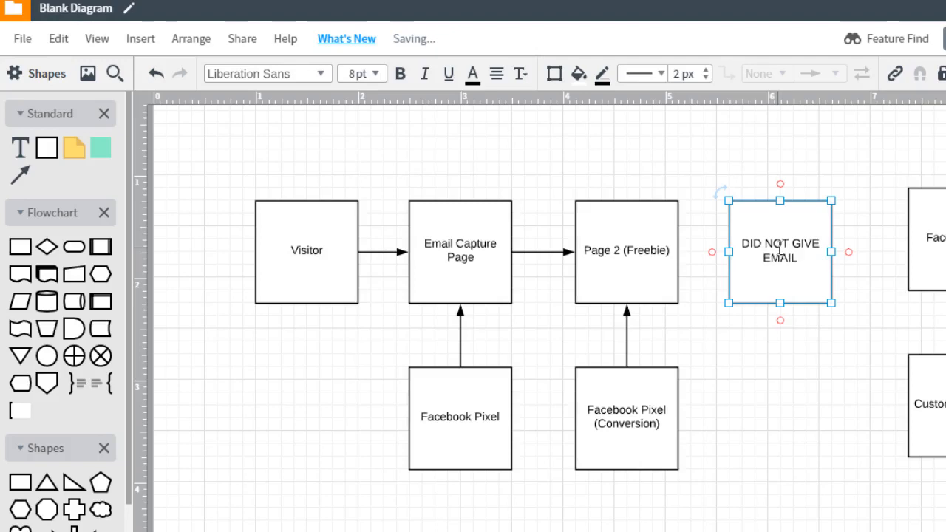
left_click(766, 345)
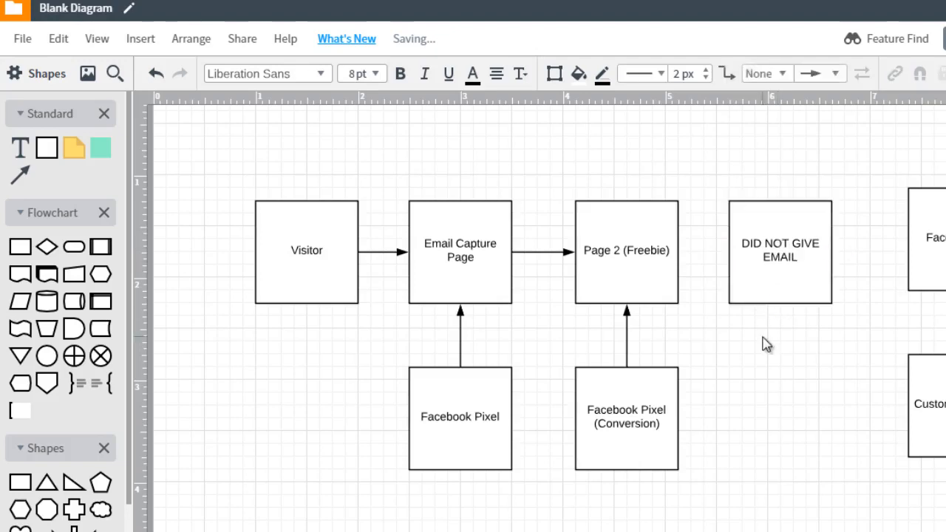
- Draw an arrow from the top of the Email Capture Page box over Page 2 (Freebie) to the top of the DID NOT GIVE EMAIL box
left_click(649, 253)
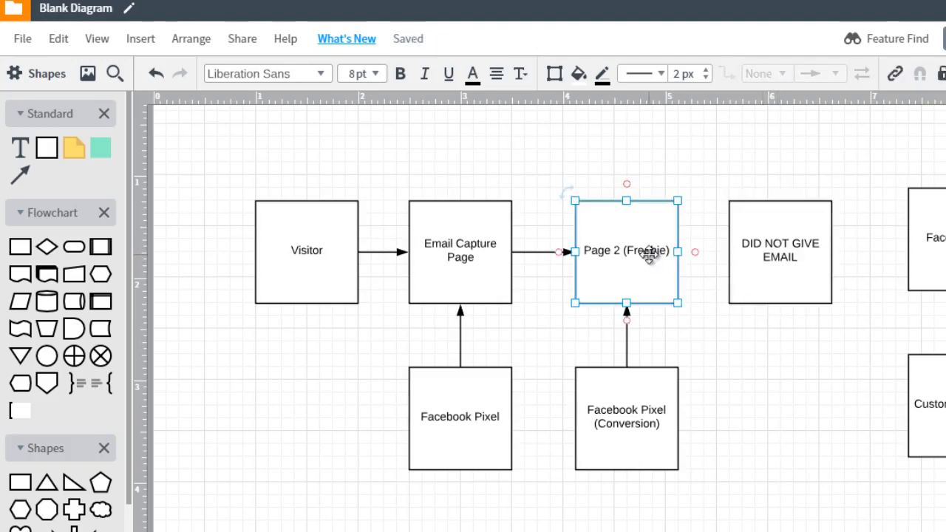
left_click_drag(462, 199, 781, 207)
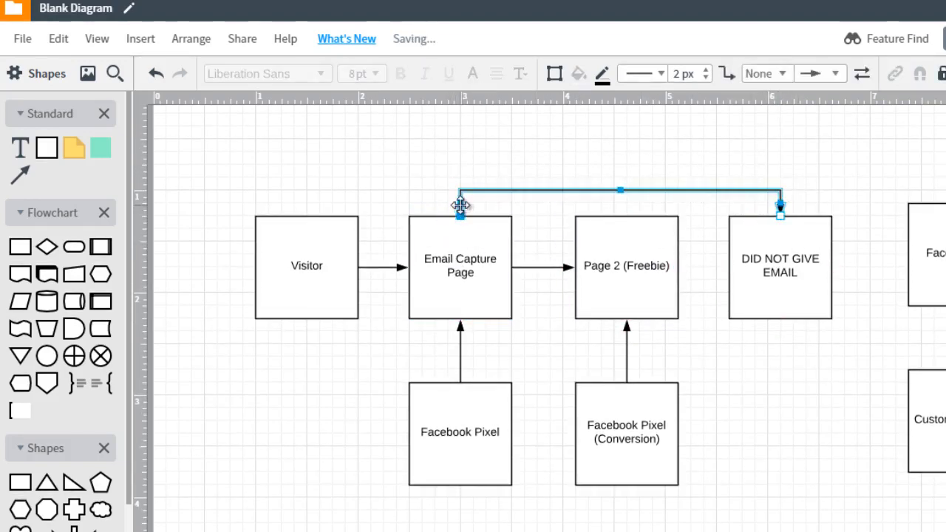
left_click(778, 244)
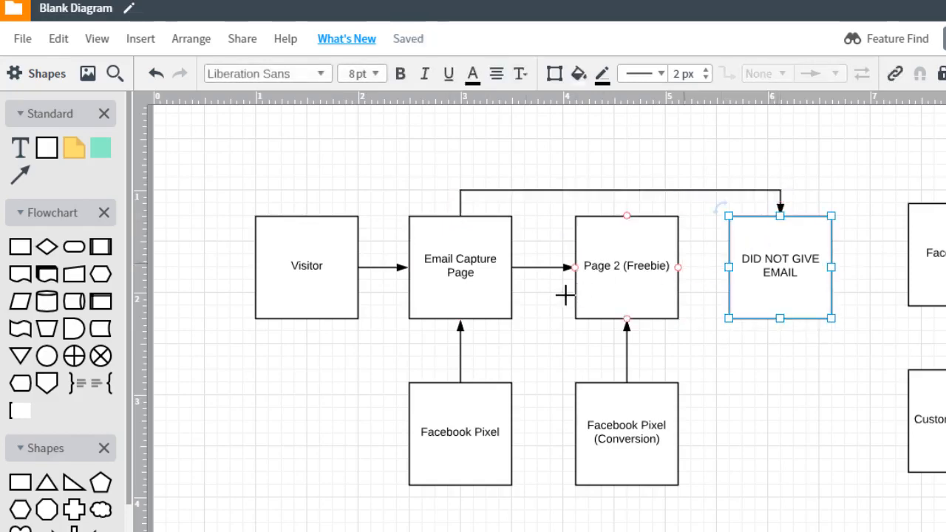
- Change the label of the Page 2 (Freebie) box to "Scenario 1: (Freebie)"
left_click(597, 287)
double_click(595, 269)
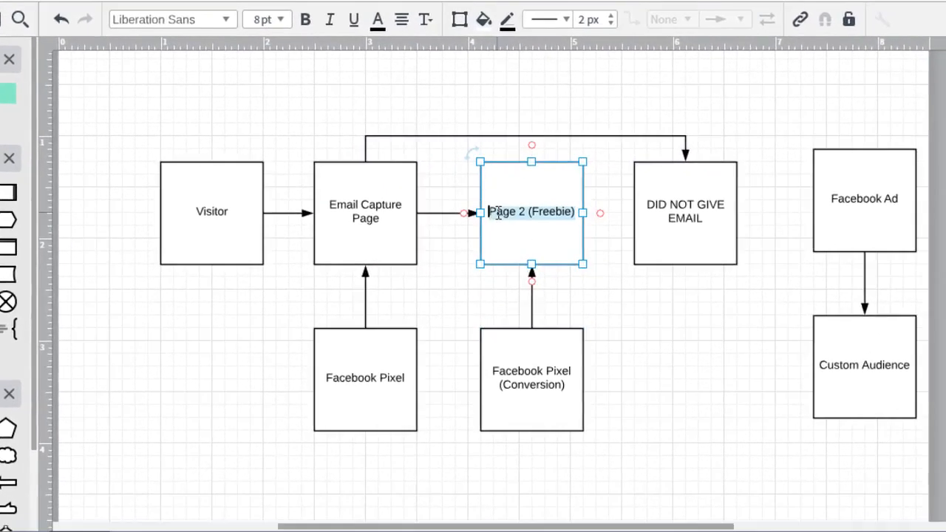
left_click(490, 212)
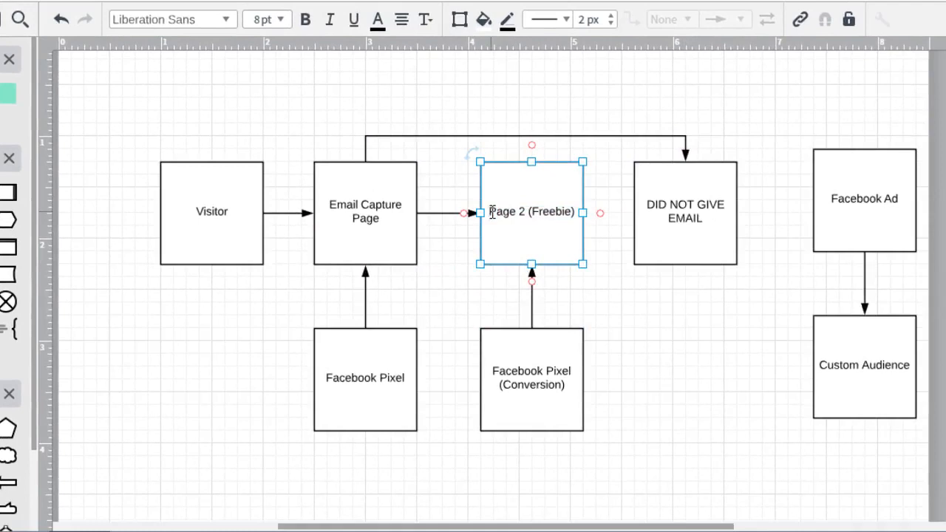
type("Scenario 1:")
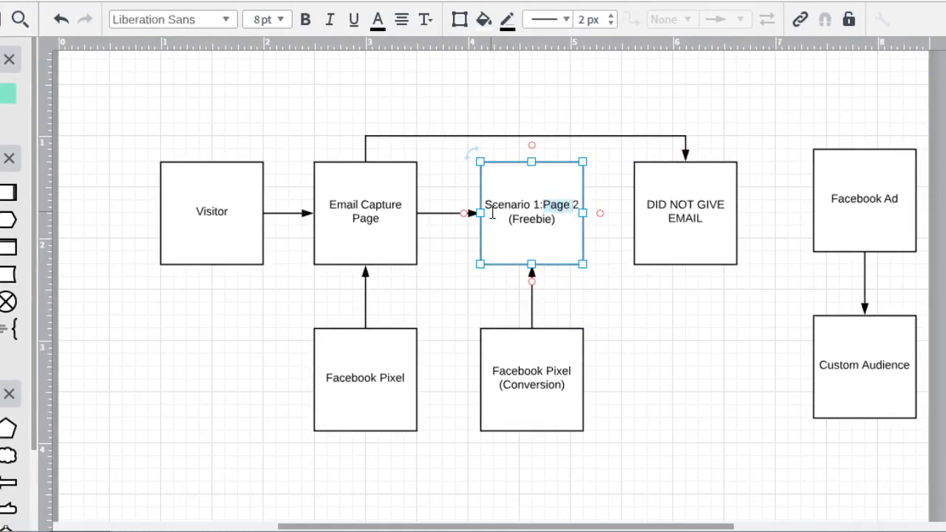
key("BackSpace")
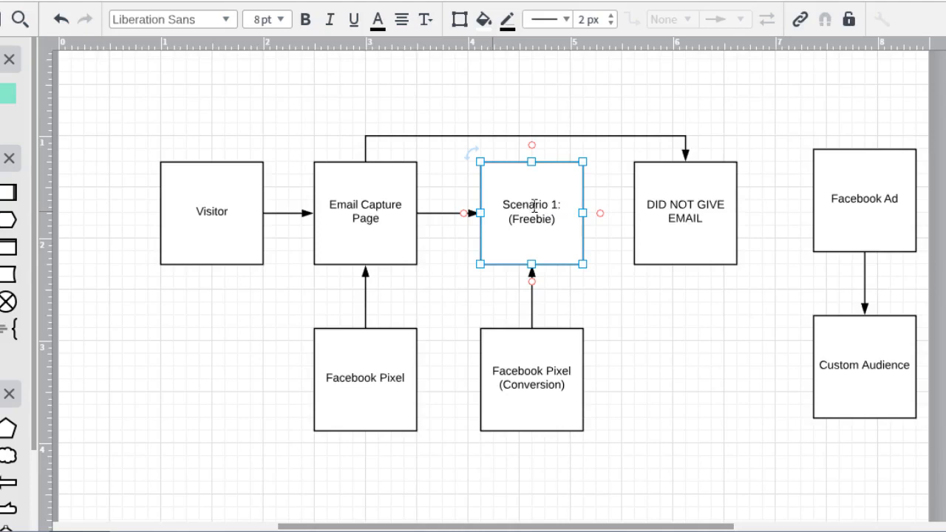
- Add "Scenario 2:" on its own line before the text in the DID NOT GIVE EMAIL box
left_click(640, 206)
type("Scenario ")
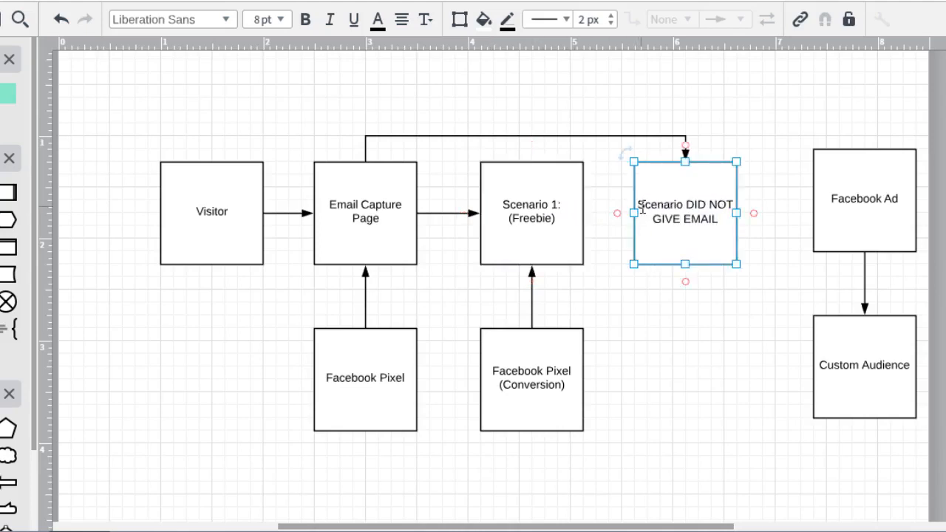
type("2:")
key("Return")
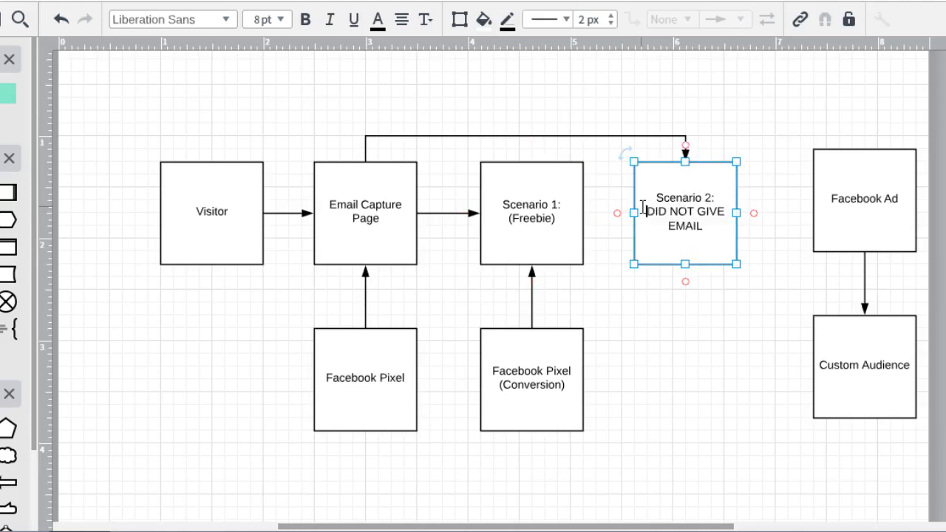